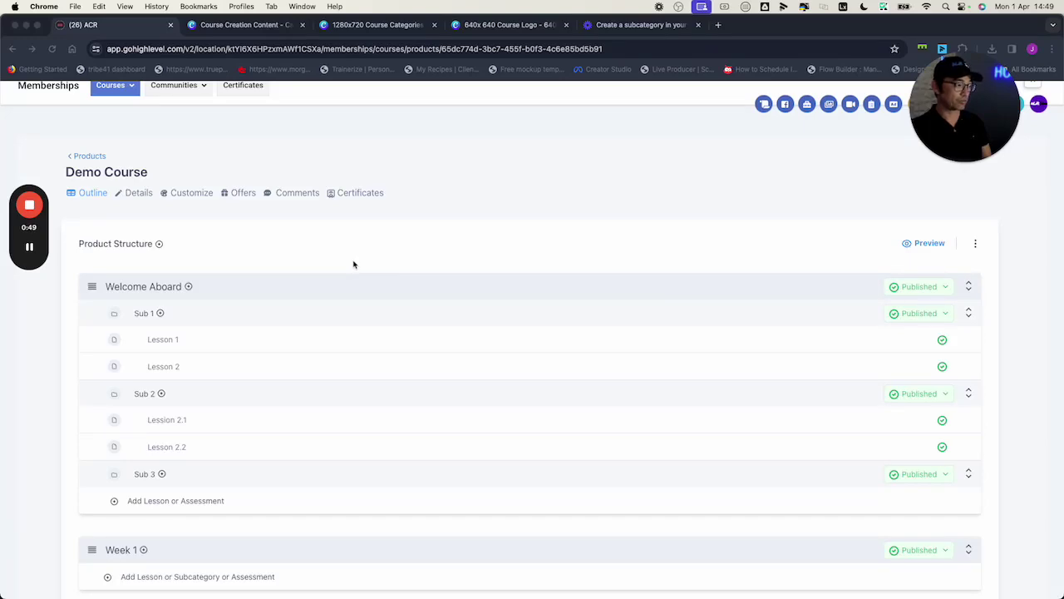
# Add an assessment titled "End of Sub 1 Assessment" to Sub 1, with the type set to Quiz, and save it
pyautogui.scroll(-1, 249, 383)
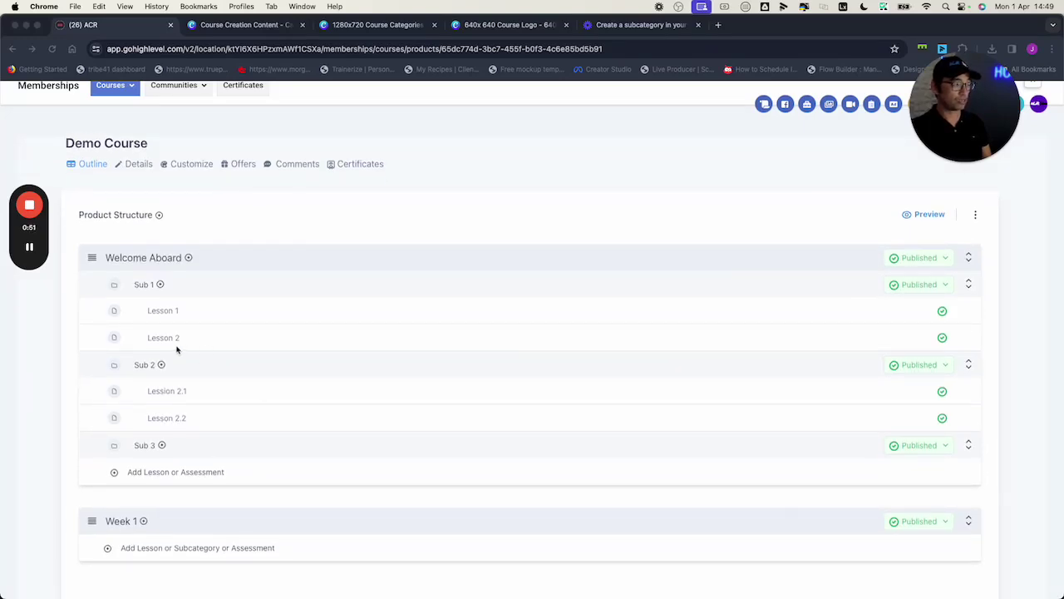
pyautogui.click(160, 284)
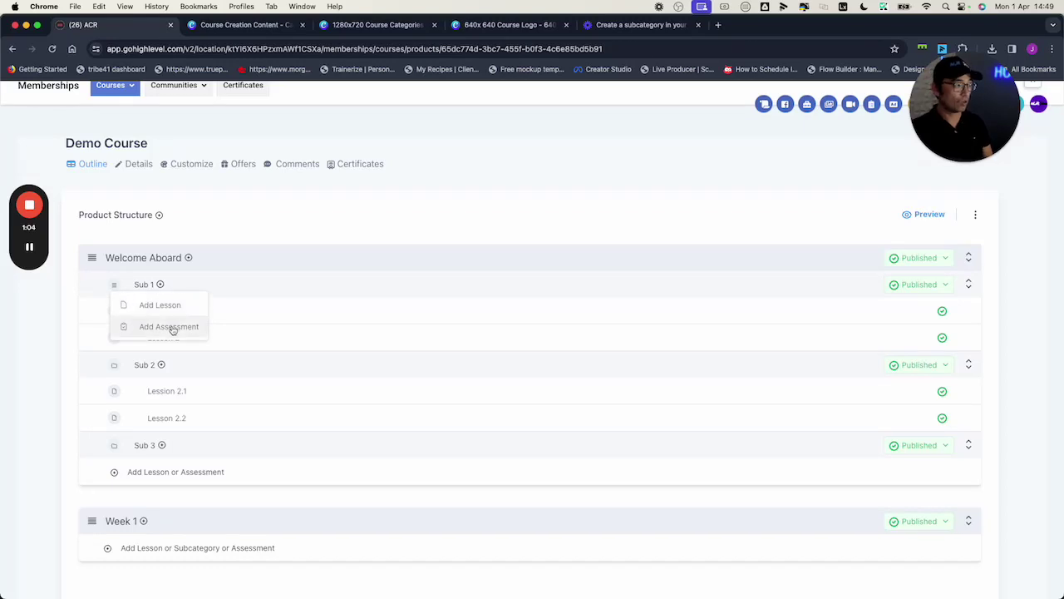
pyautogui.click(171, 326)
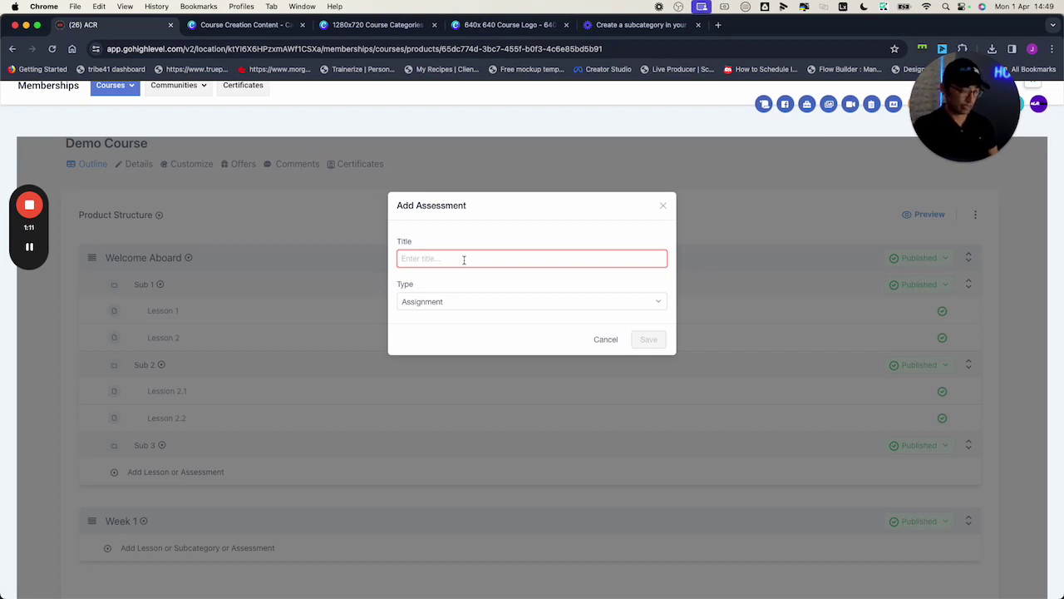
pyautogui.write('End of Sub')
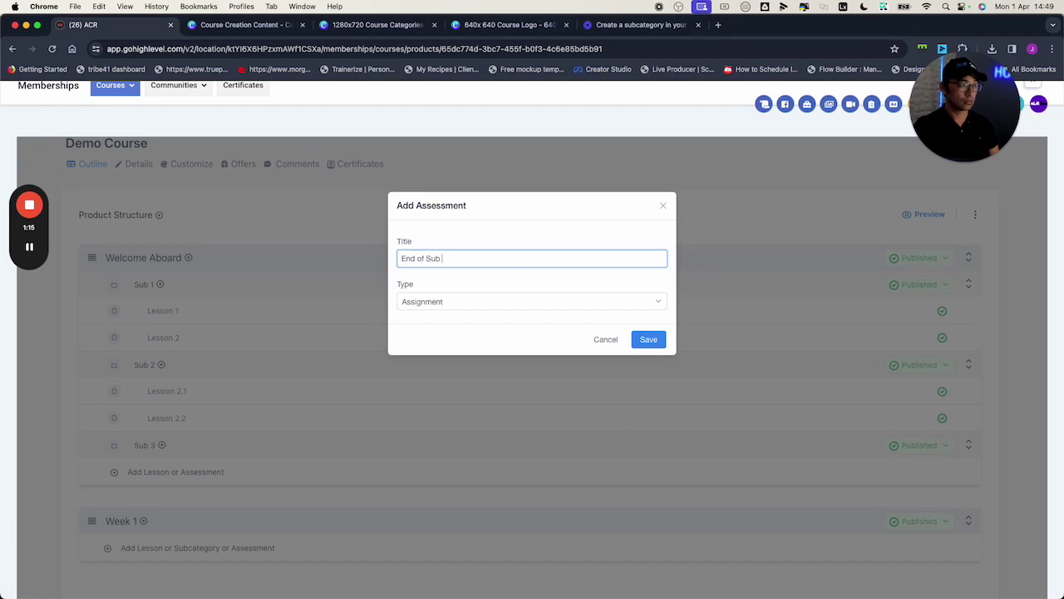
pyautogui.write(' 1 As')
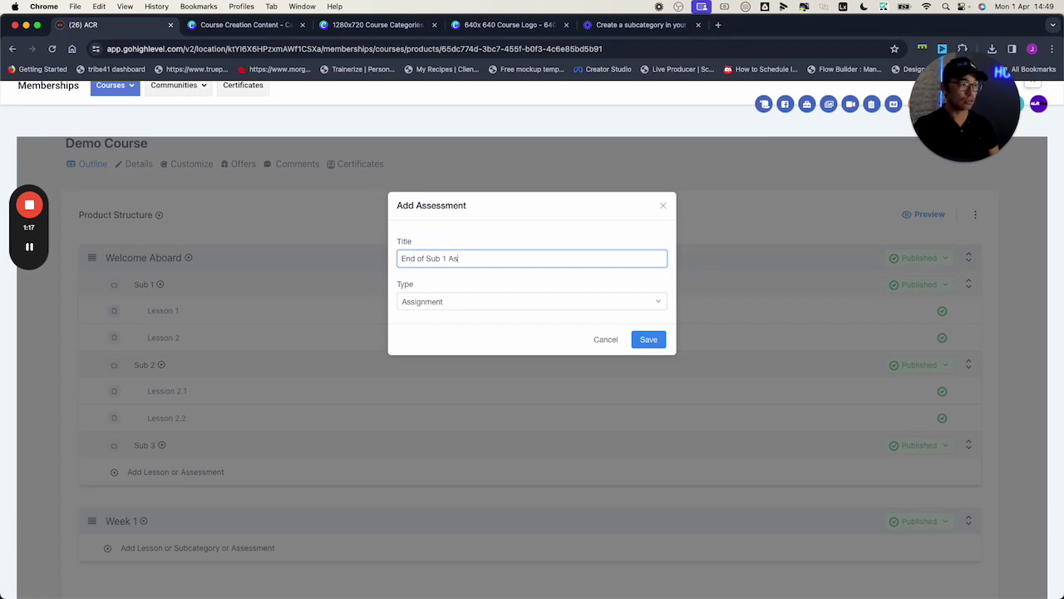
pyautogui.write('ssssment')
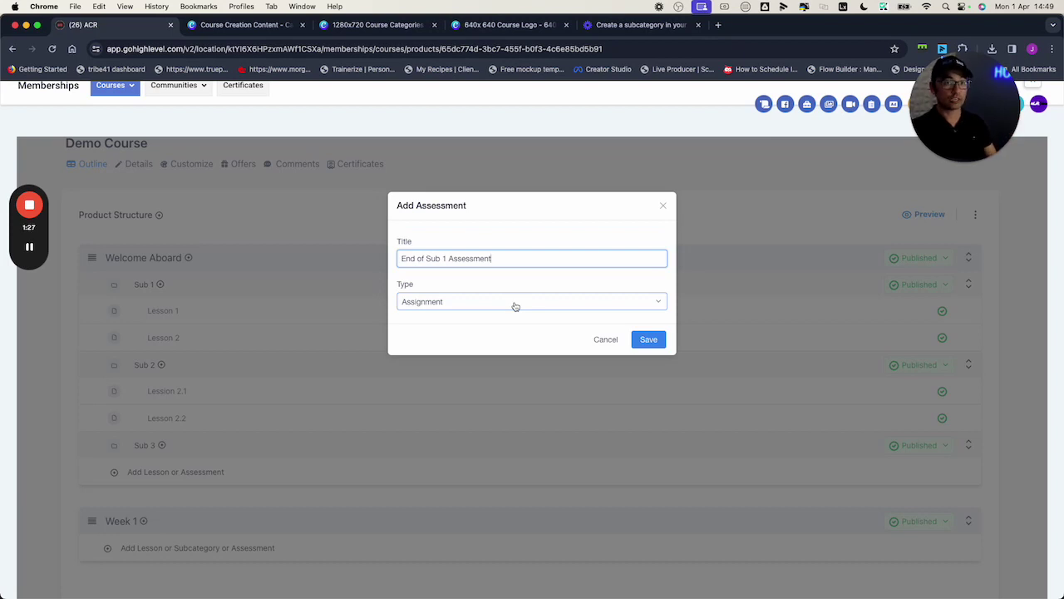
pyautogui.click(515, 306)
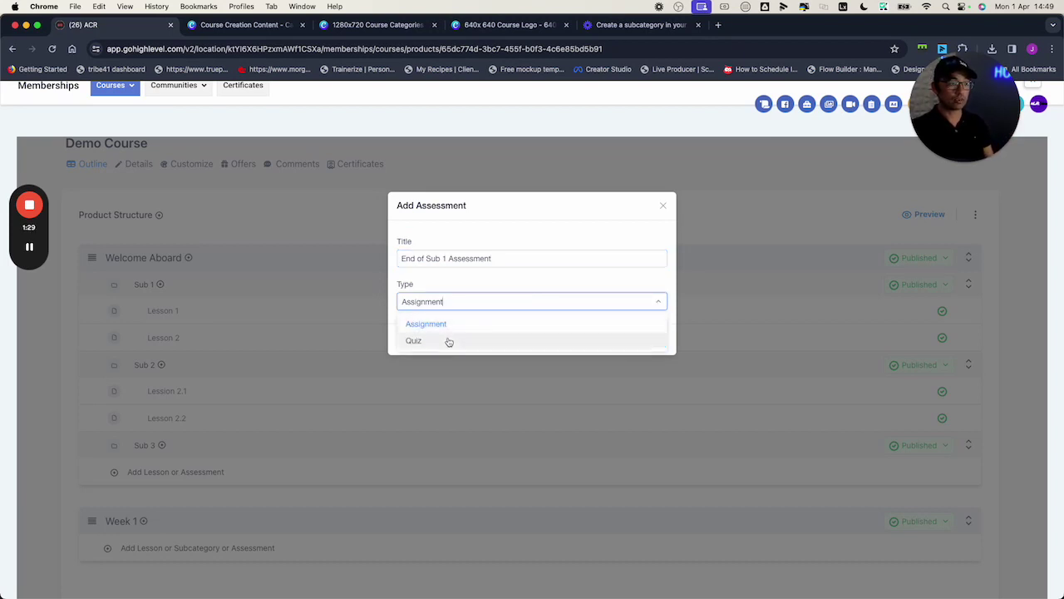
pyautogui.click(447, 341)
pyautogui.click(647, 339)
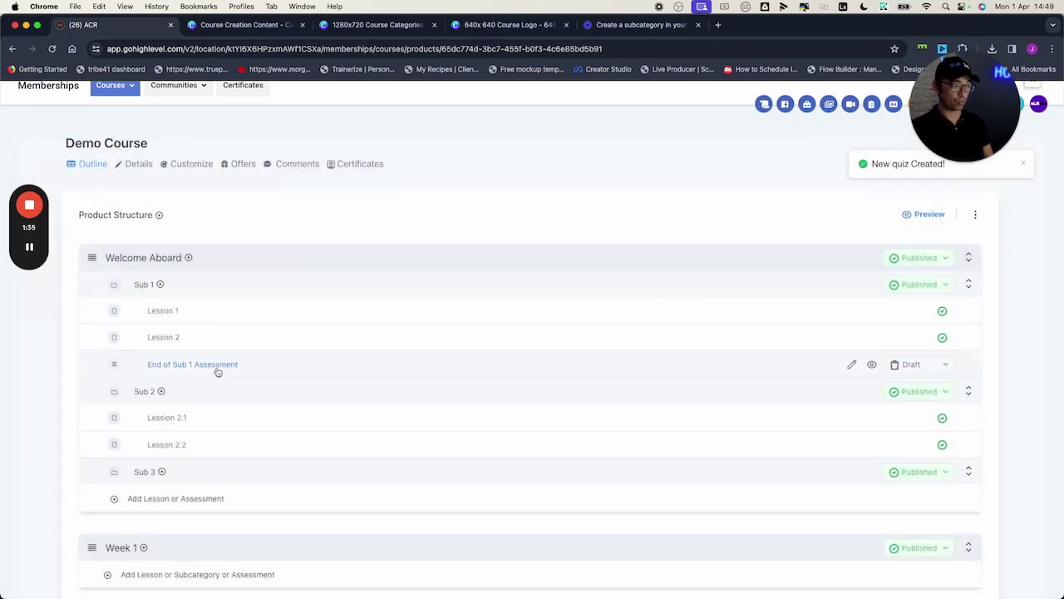
# Open the End of Sub 1 Assessment quiz and require a passing grade of 80%
pyautogui.click(216, 371)
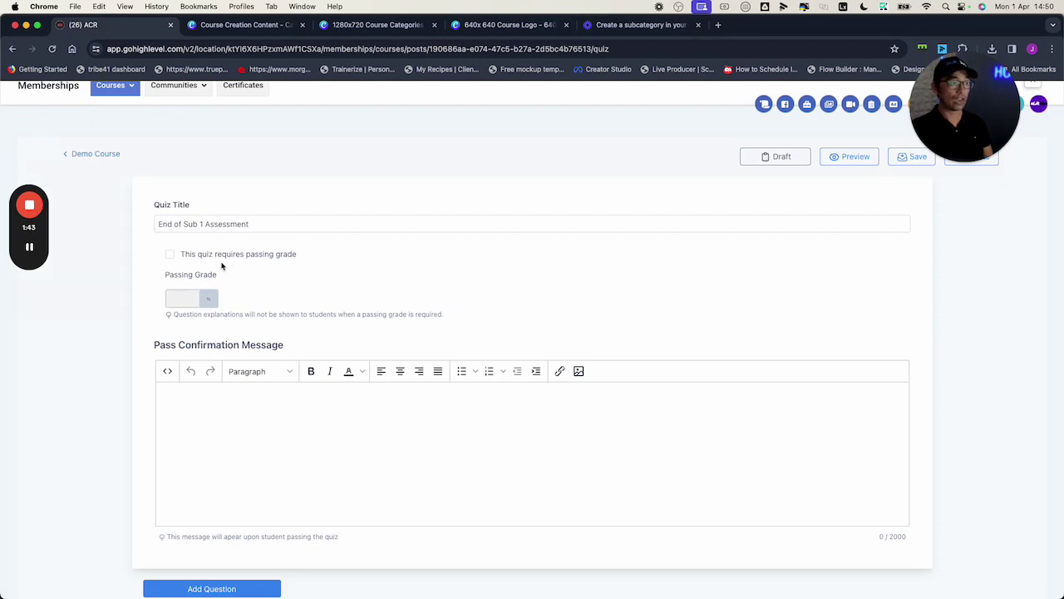
pyautogui.click(179, 254)
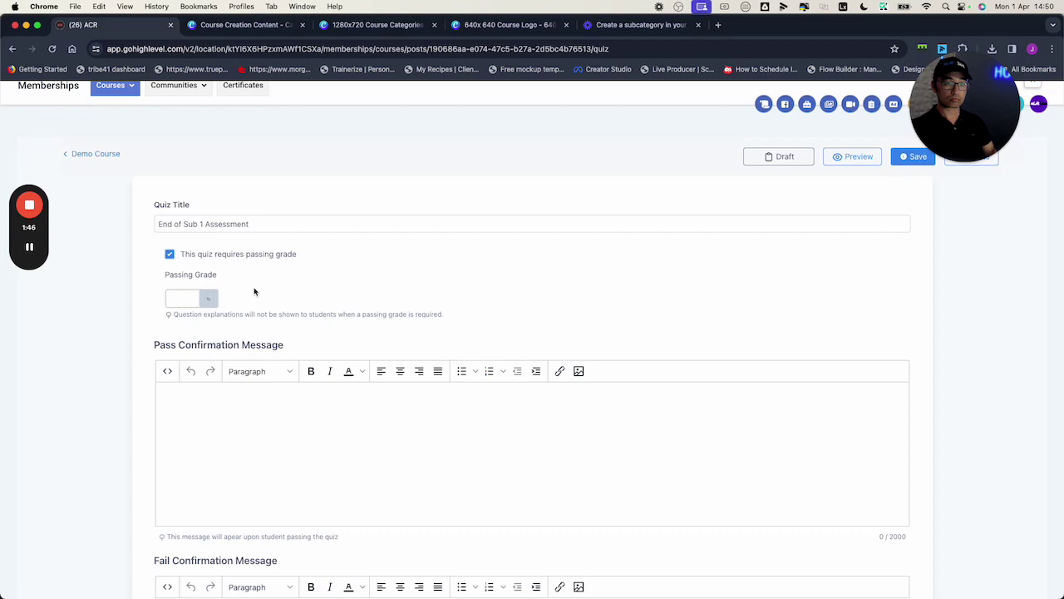
pyautogui.click(187, 299)
pyautogui.write('80')
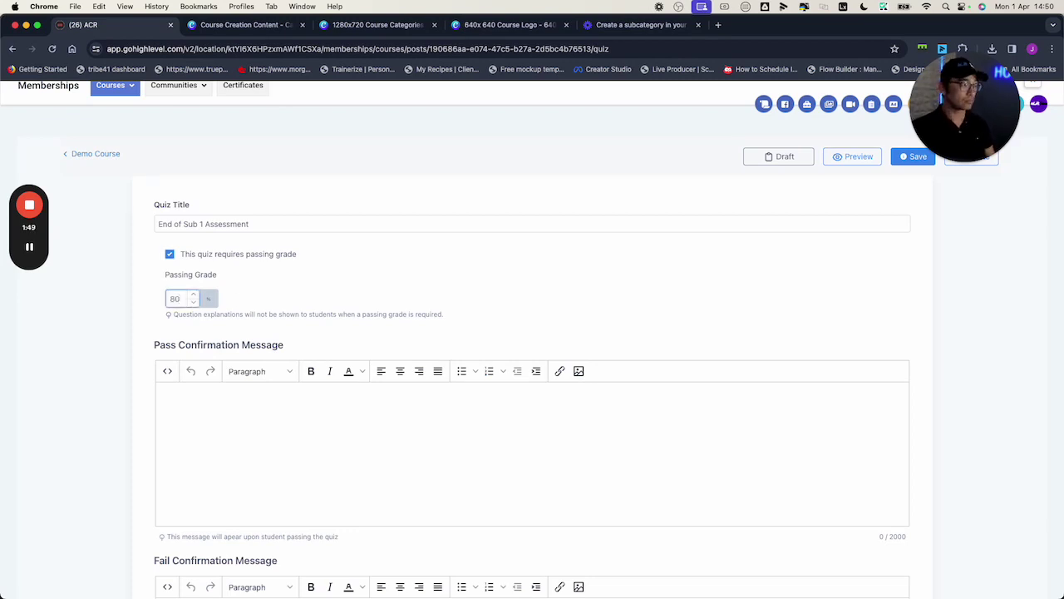
pyautogui.click(392, 308)
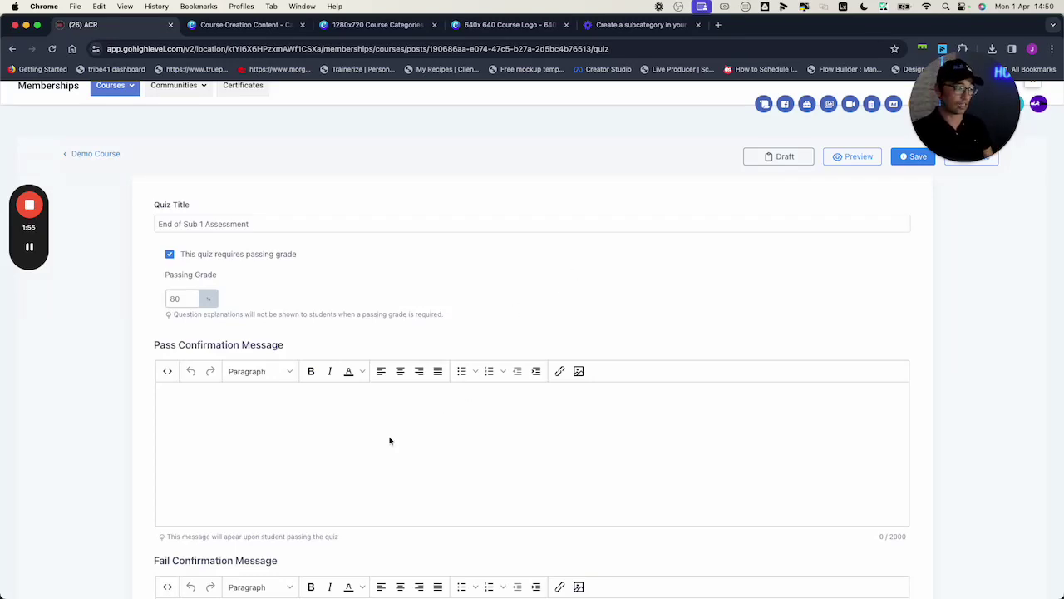
# Write the pass confirmation message "Congratulation you have passed this assessment. Next module will be unlocked for you."
pyautogui.scroll(-1, 324, 449)
pyautogui.click(291, 416)
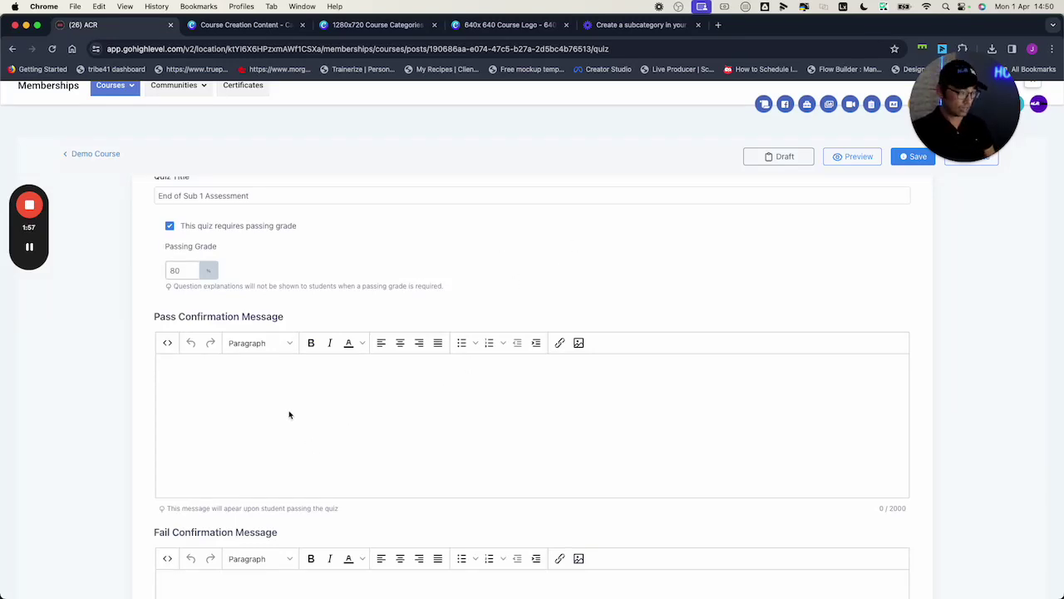
pyautogui.write('Congrta')
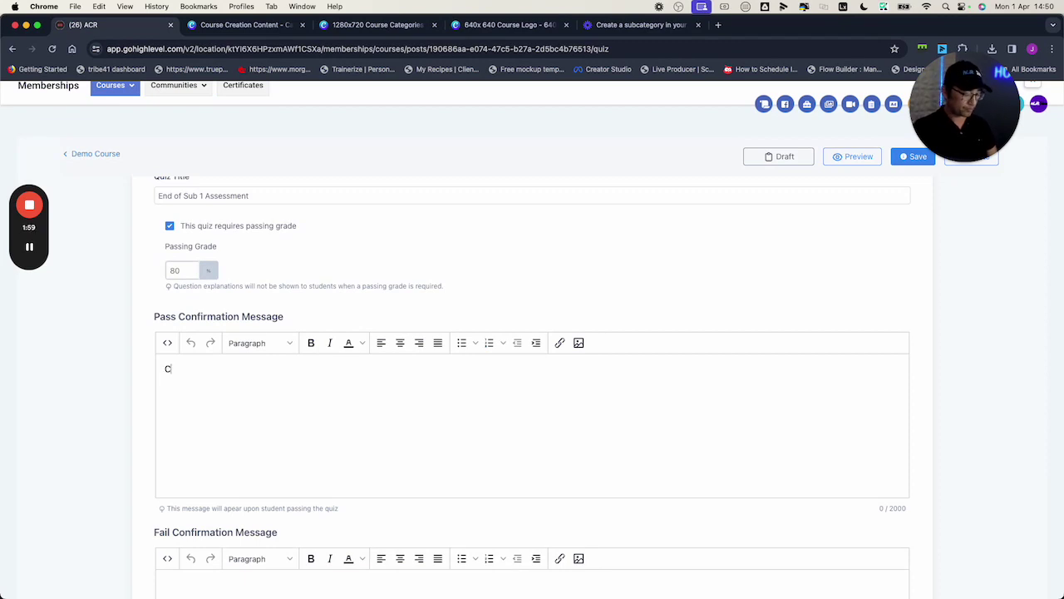
pyautogui.press('BackSpace')
pyautogui.press('BackSpace')
pyautogui.write('atu')
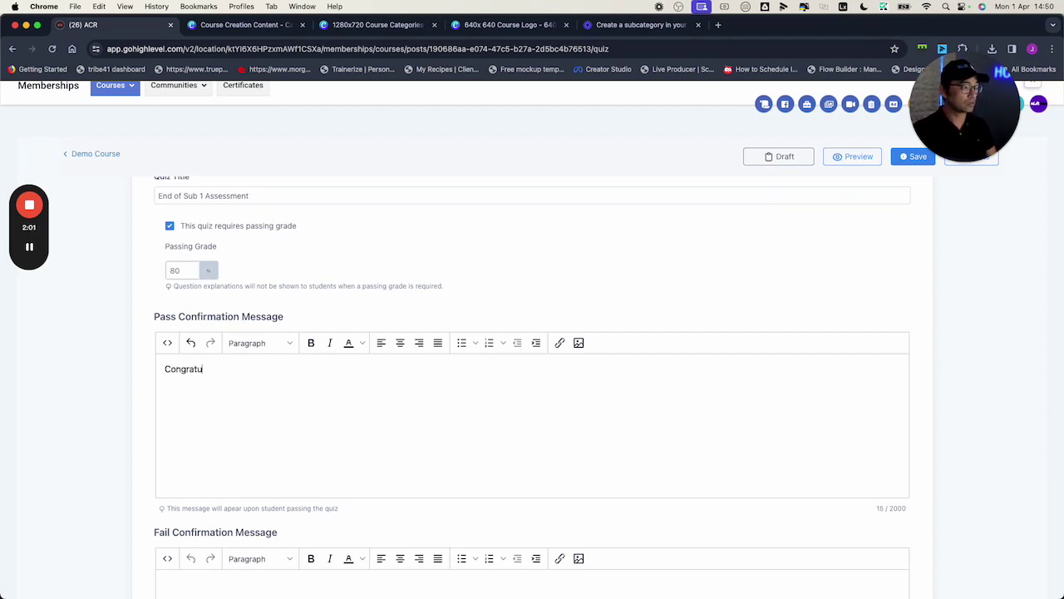
pyautogui.write('lation you have pass')
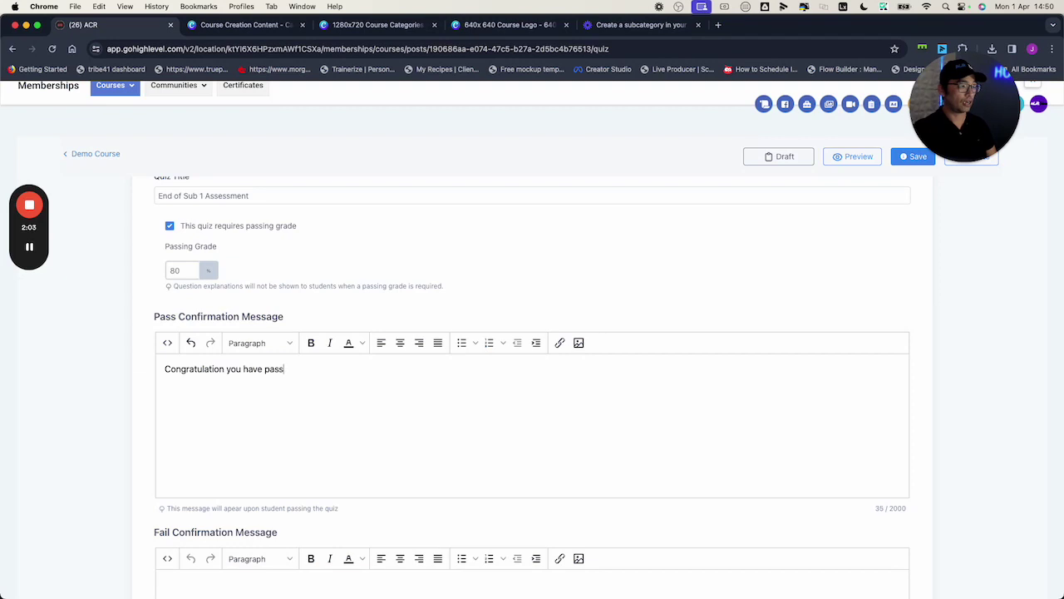
pyautogui.write('ed this asses')
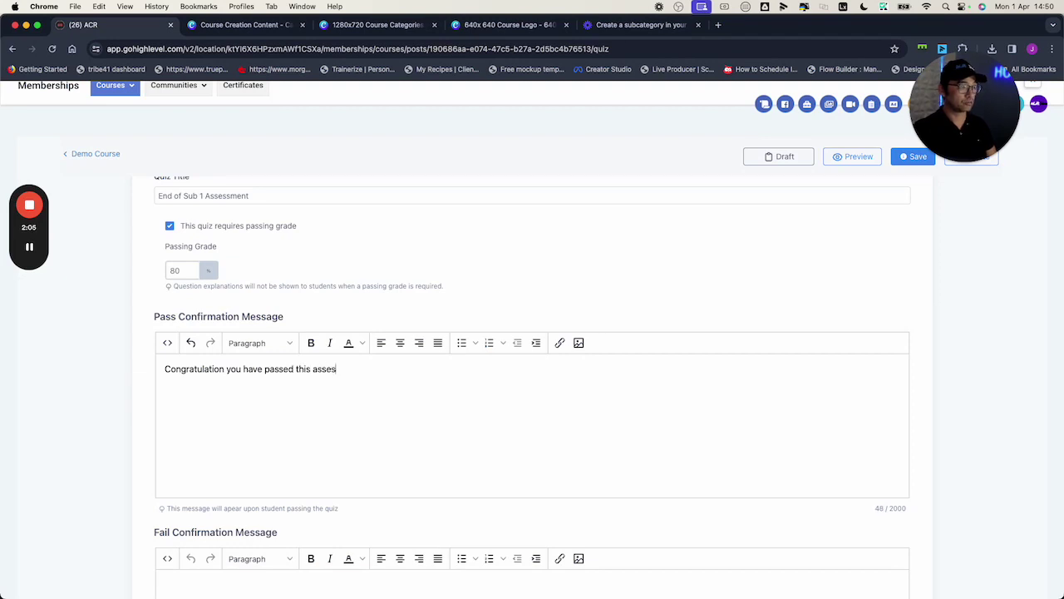
pyautogui.write('sment. Next')
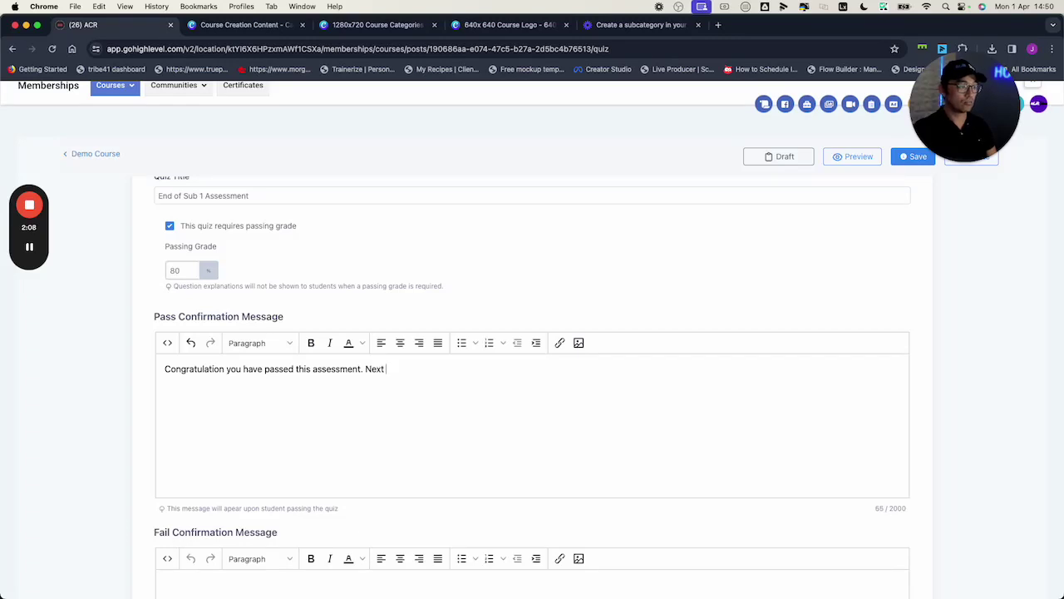
pyautogui.write(' module will be ')
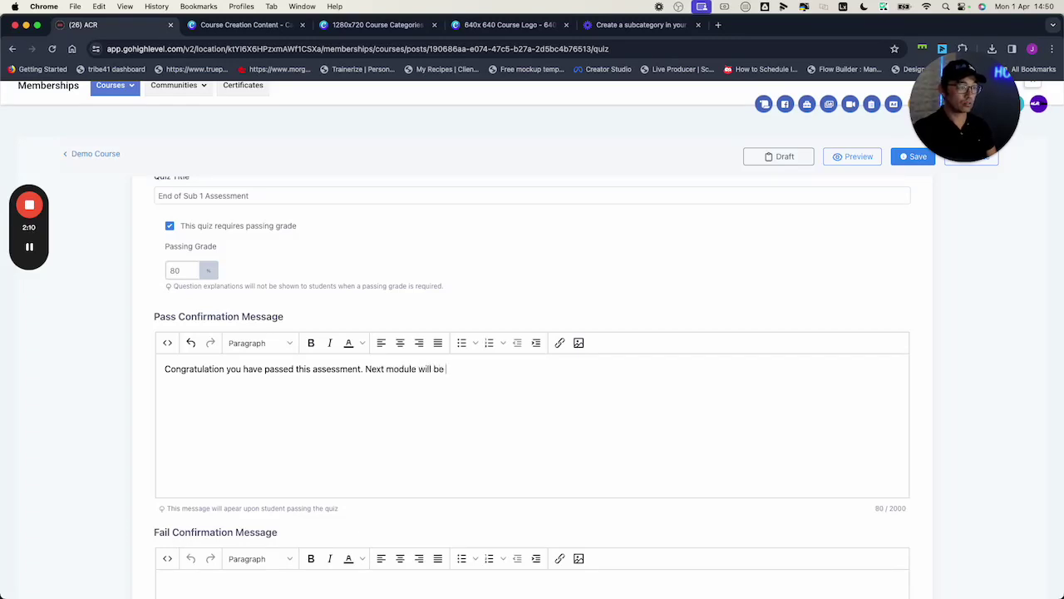
pyautogui.write('unl')
pyautogui.press('BackSpace')
pyautogui.press('BackSpace')
pyautogui.write('unlocke')
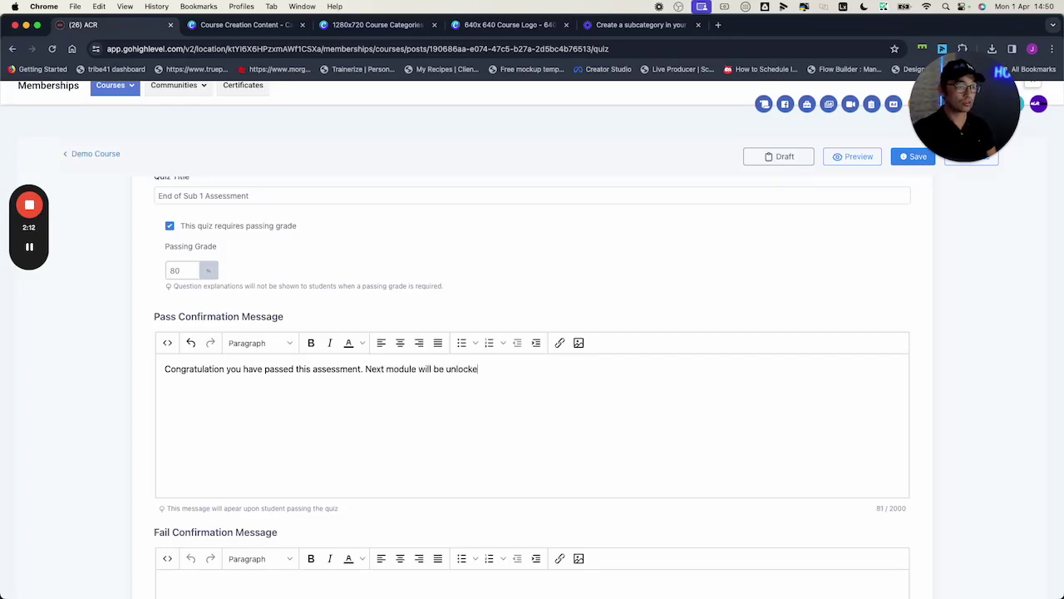
pyautogui.press('BackSpace')
pyautogui.write('d for you.')
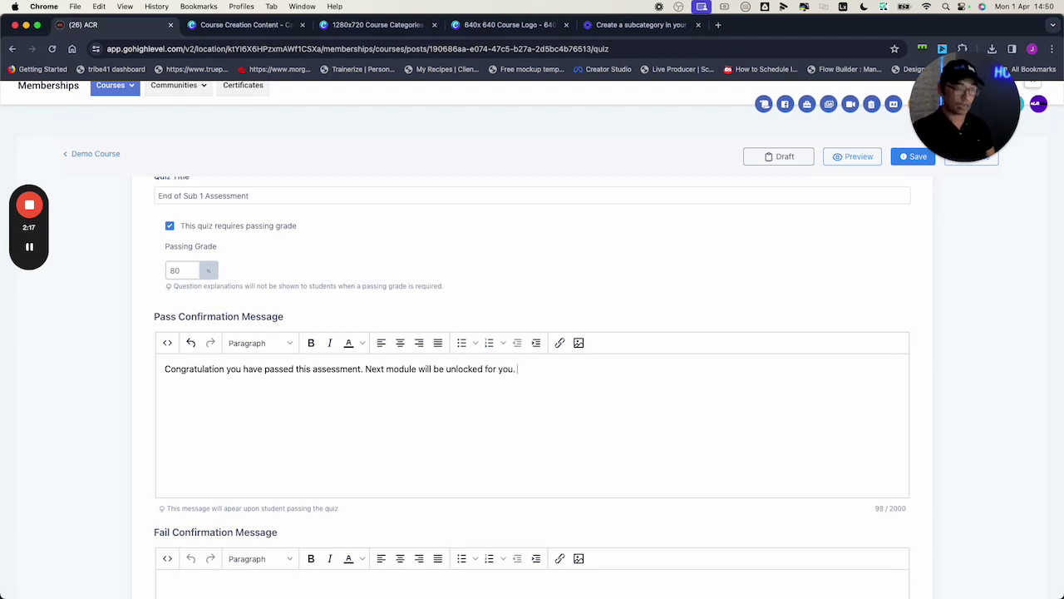
# Write the fail confirmation message "Sorry, you did not pass the required results. Please retake the quiz"
pyautogui.scroll(-2, 380, 432)
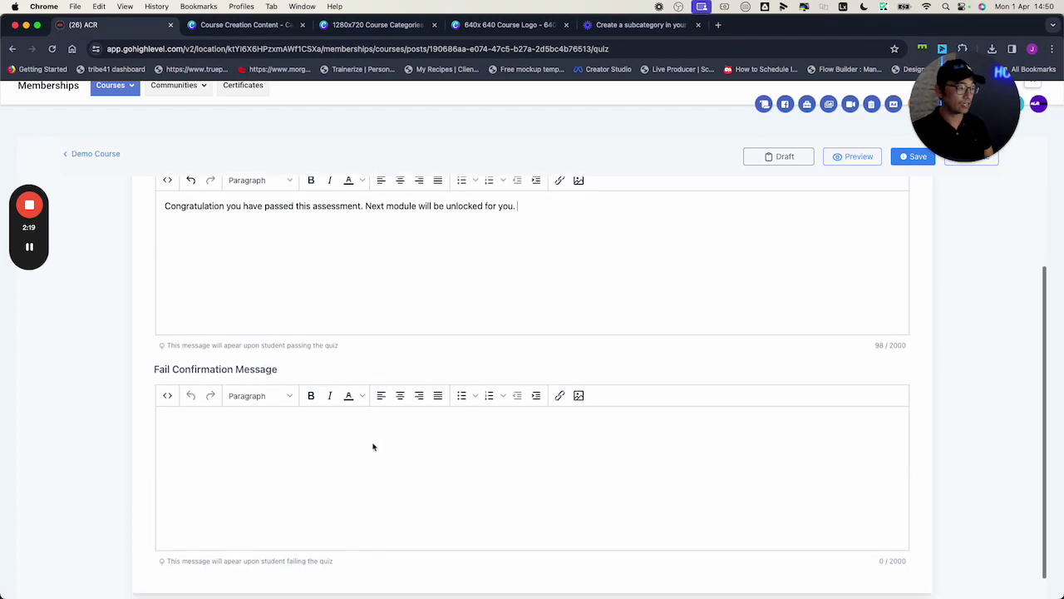
pyautogui.click(287, 435)
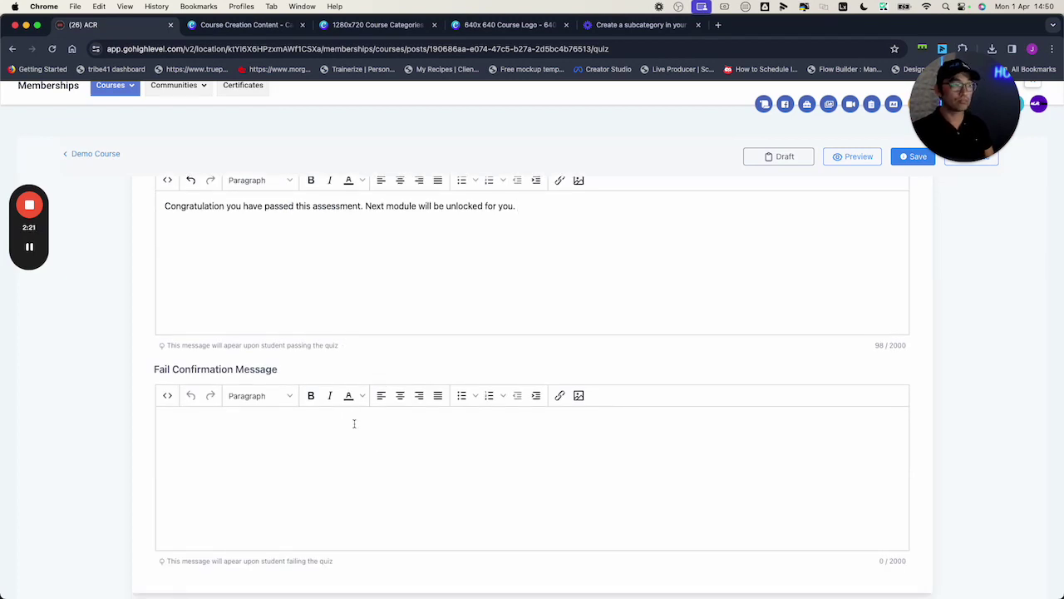
pyautogui.write('Sorry ')
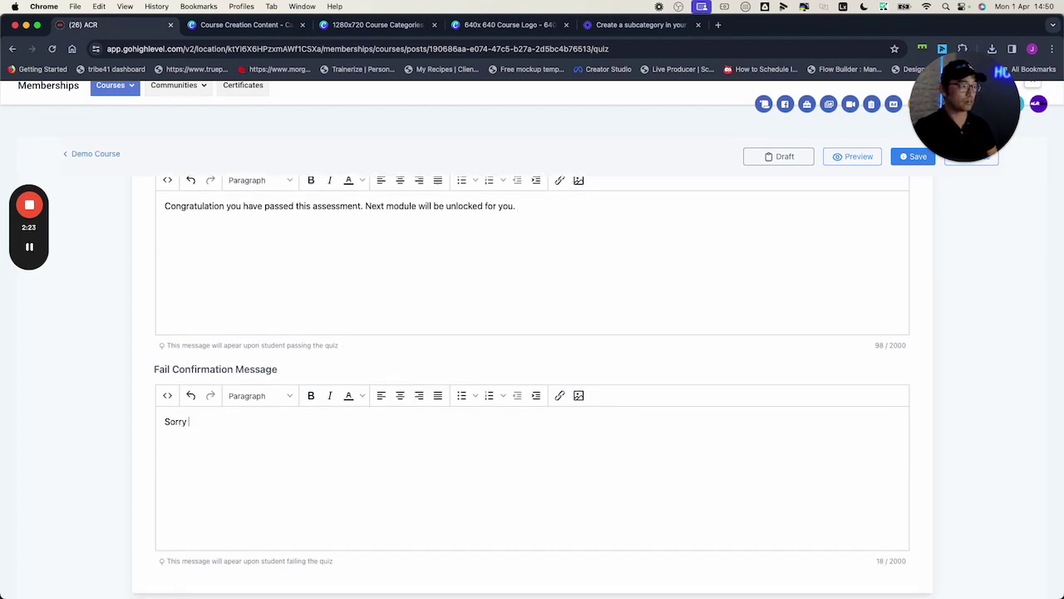
pyautogui.write('k')
pyautogui.press('BackSpace')
pyautogui.write(', oiu')
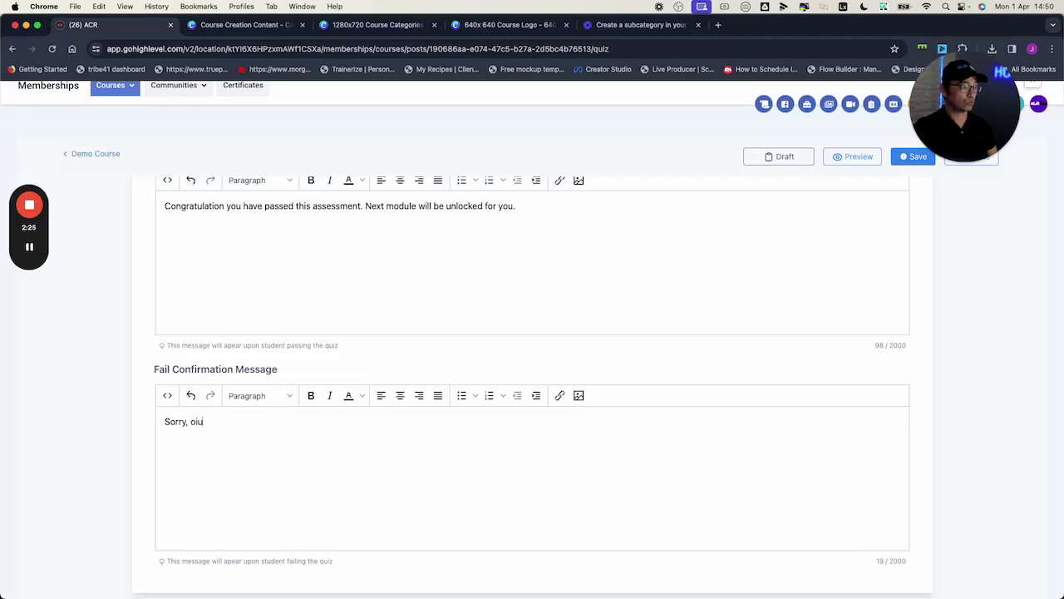
pyautogui.press('BackSpace')
pyautogui.press('BackSpace')
pyautogui.press('BackSpace')
pyautogui.write("you didn'")
pyautogui.press('BackSpace')
pyautogui.press('BackSpace')
pyautogui.write('not pass')
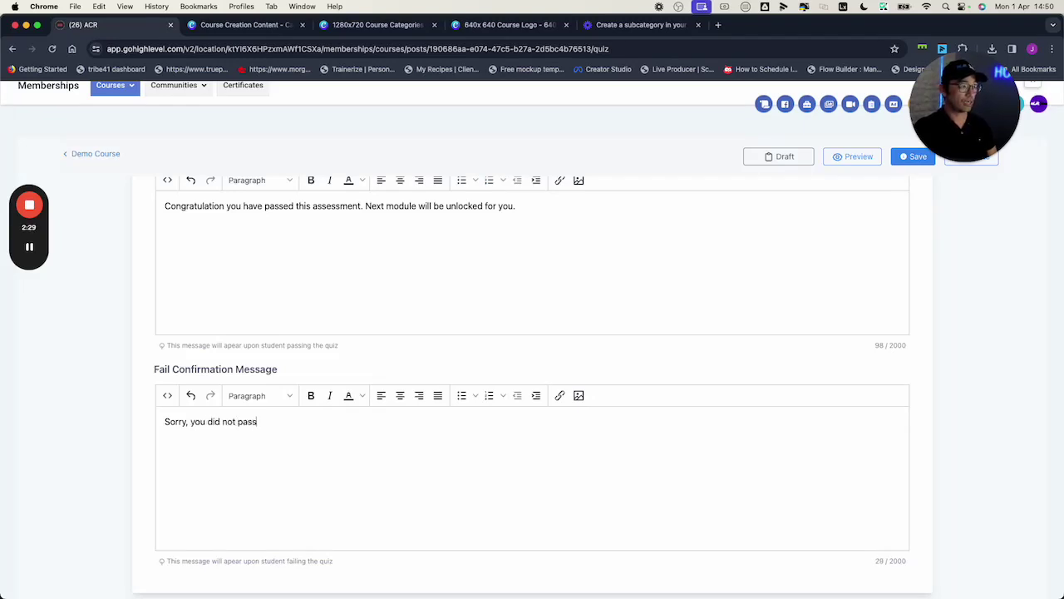
pyautogui.write(' the required resul')
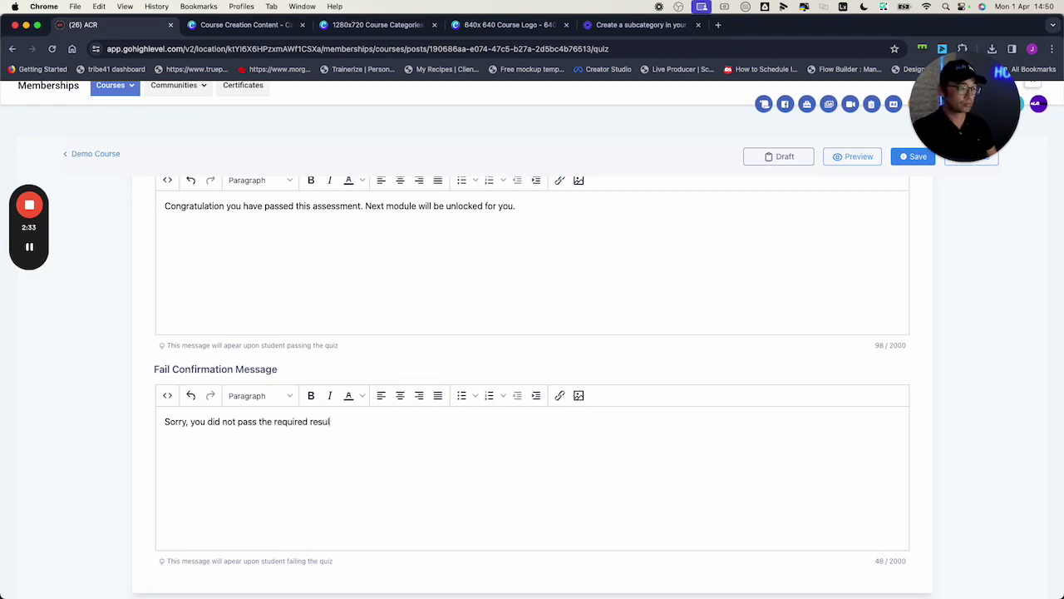
pyautogui.write('ts. Please re')
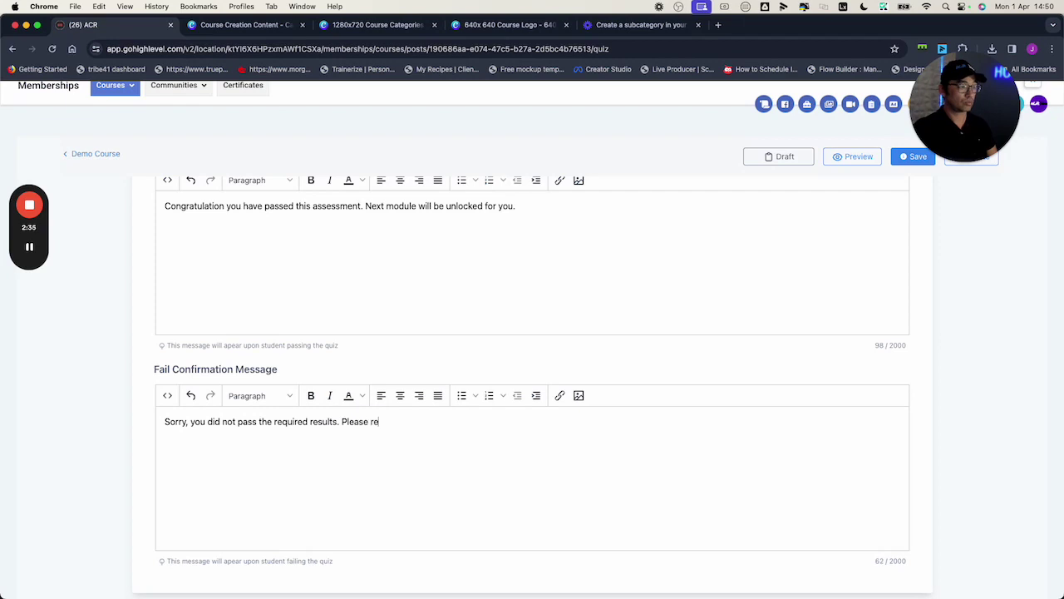
pyautogui.write('take')
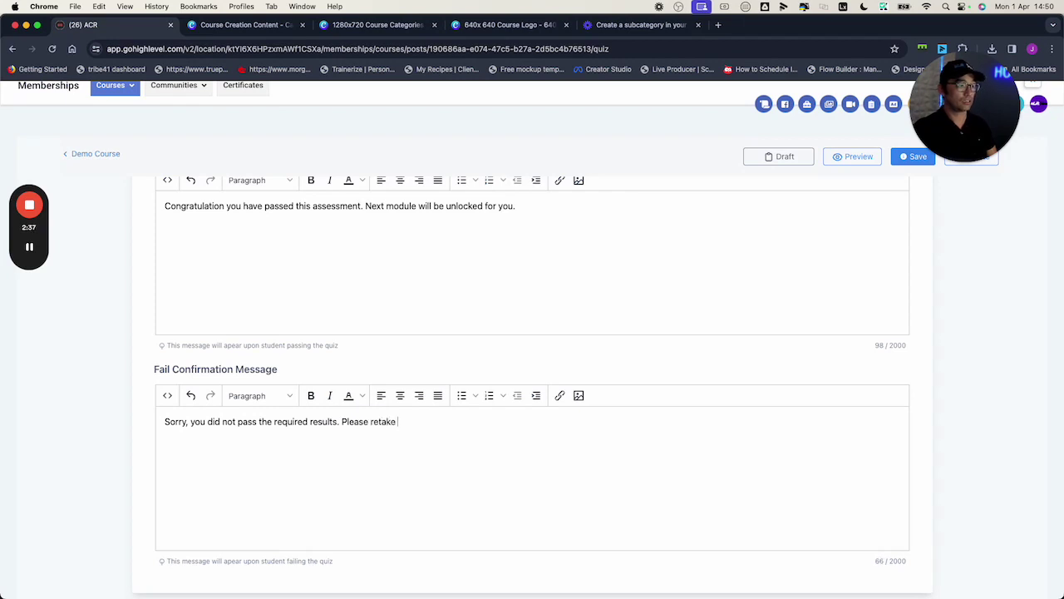
pyautogui.write(' the quiz')
# Add three blank questions to the quiz
pyautogui.scroll(-1, 634, 426)
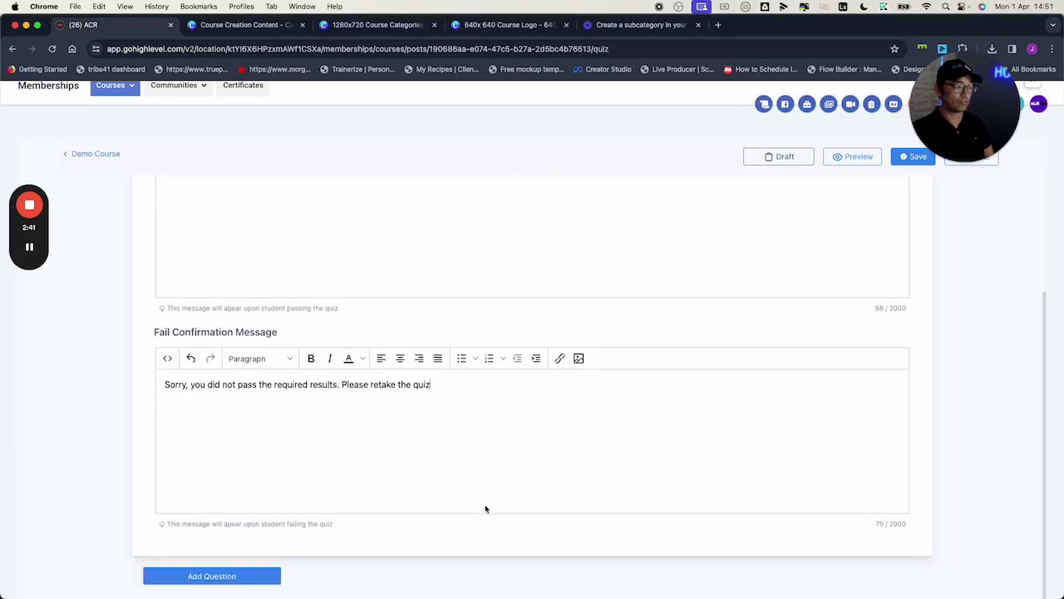
pyautogui.scroll(-1, 457, 496)
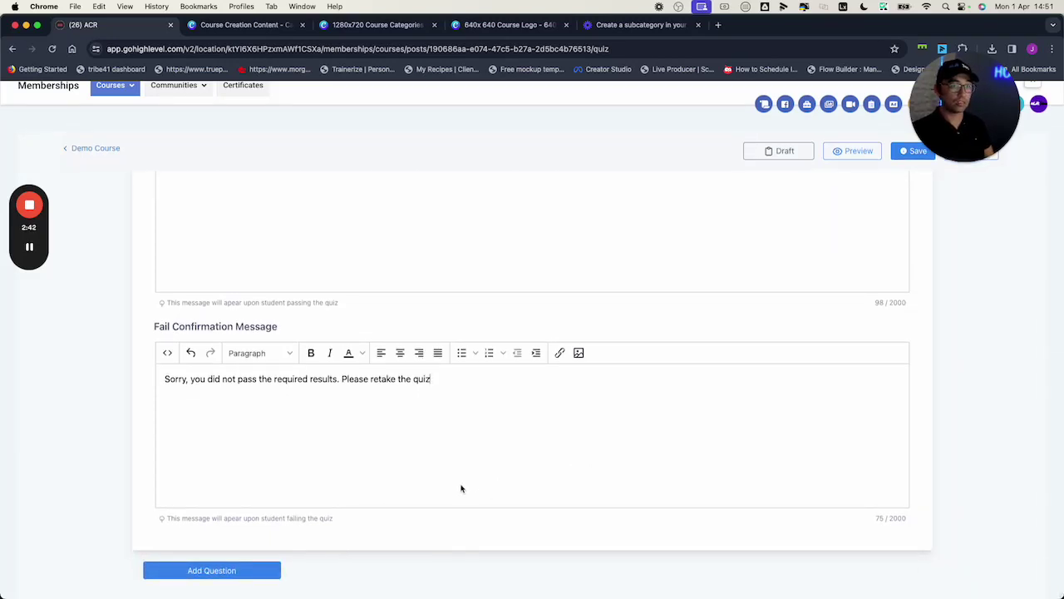
pyautogui.click(259, 570)
pyautogui.scroll(-1, 351, 477)
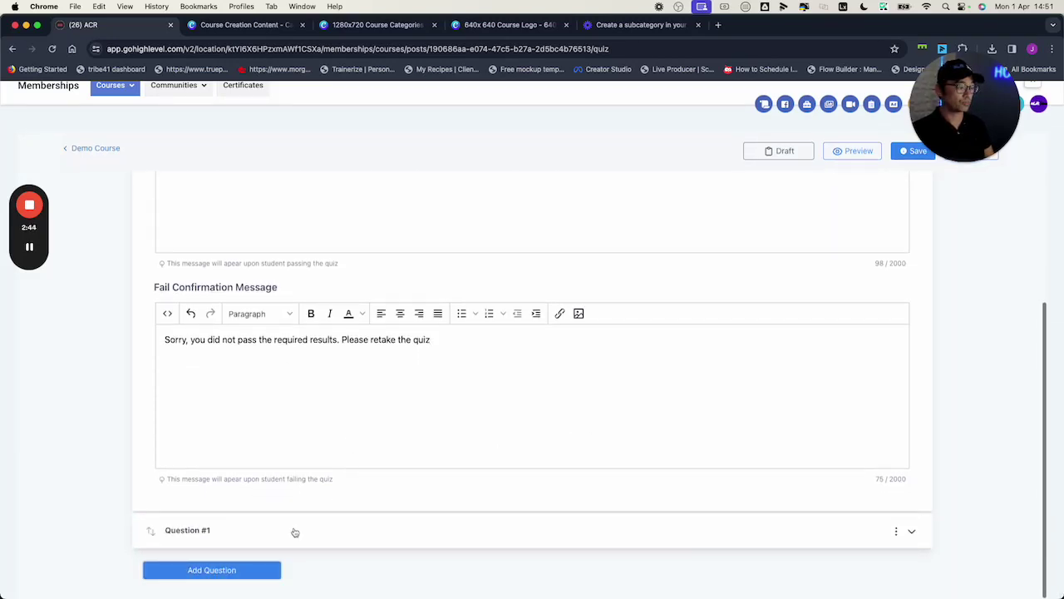
pyautogui.click(252, 580)
pyautogui.scroll(-1, 253, 577)
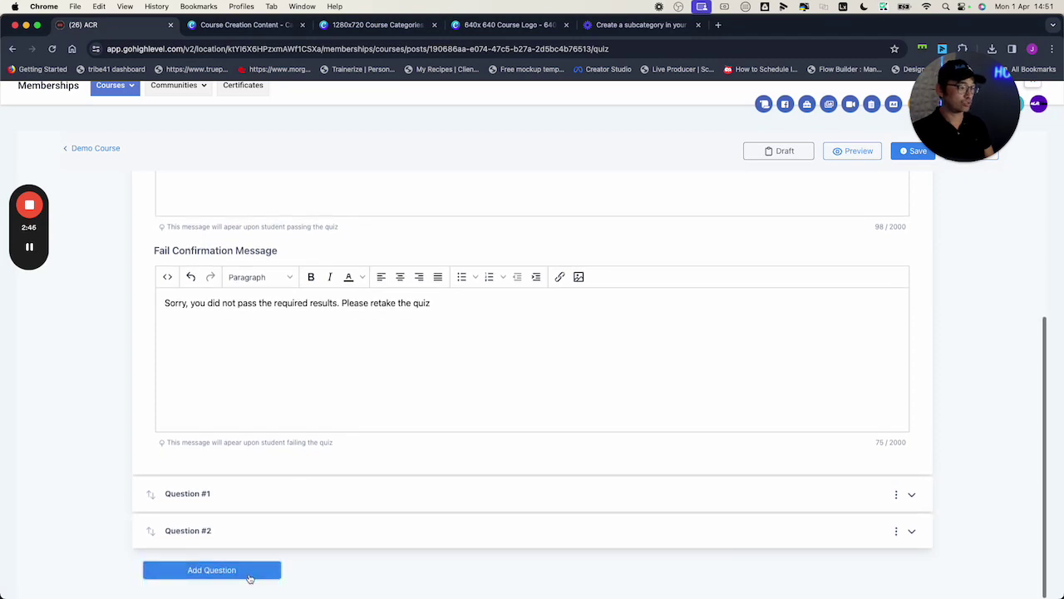
pyautogui.click(249, 573)
pyautogui.scroll(-1, 247, 576)
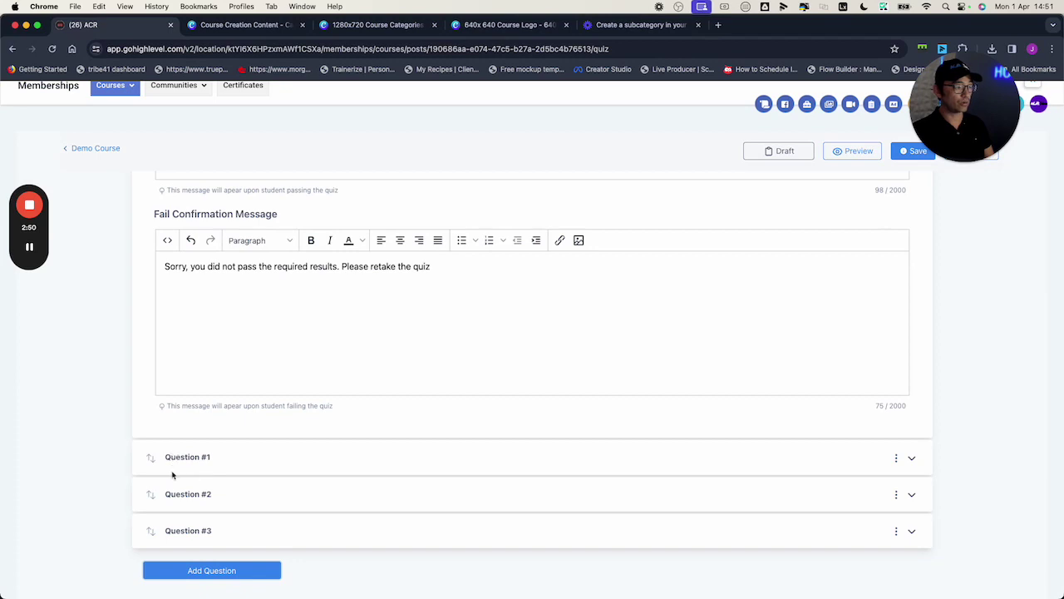
pyautogui.moveTo(172, 474); pyautogui.dragTo(177, 513)
pyautogui.click(176, 513)
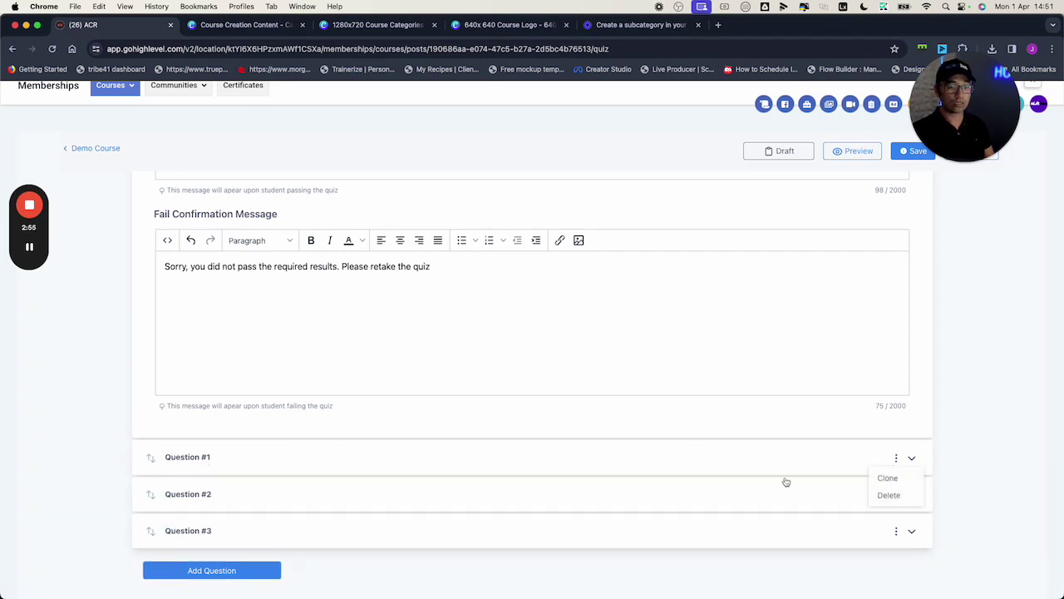
# Expand Question #1 and set its question type to Multiple Choice
pyautogui.click(194, 459)
pyautogui.scroll(-5, 373, 476)
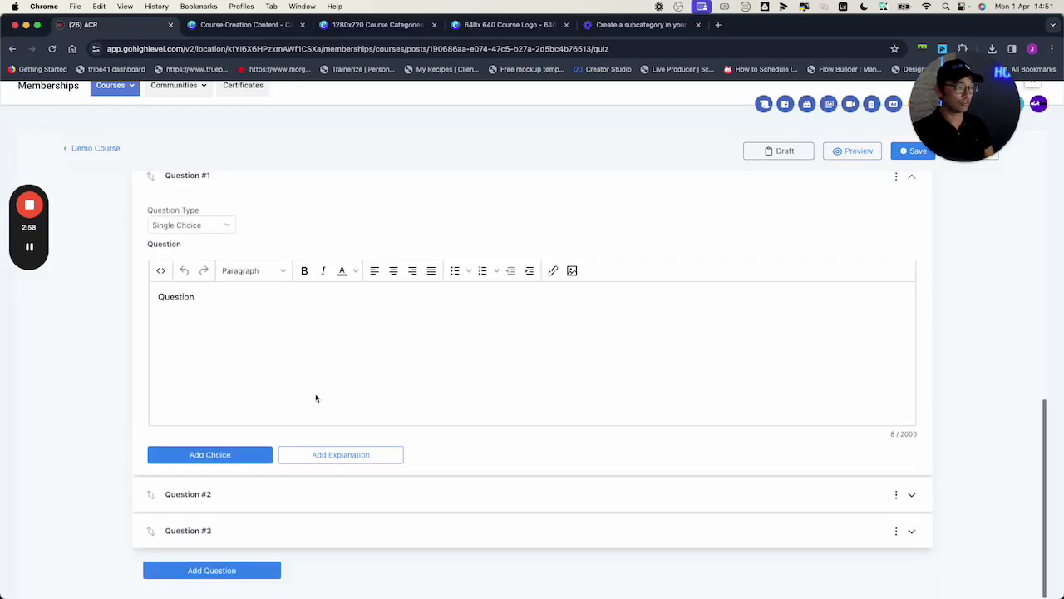
pyautogui.click(218, 229)
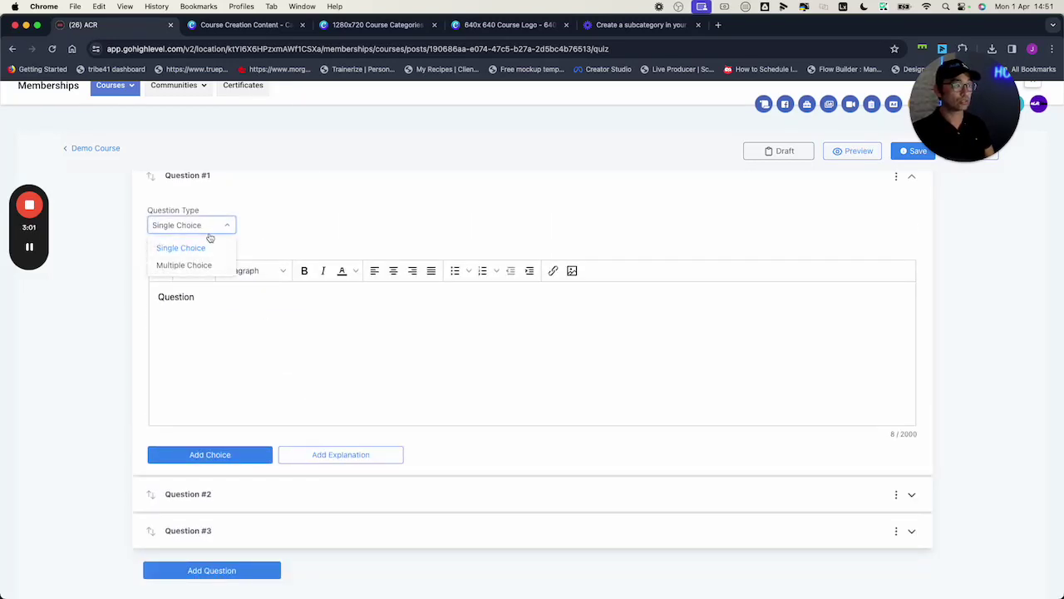
pyautogui.click(201, 272)
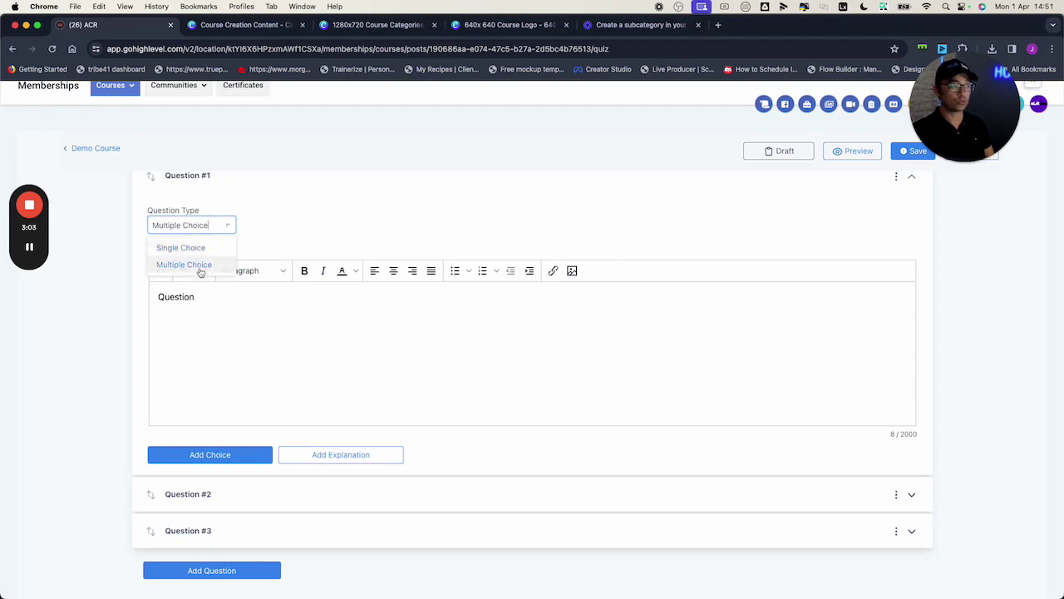
# Replace the placeholder text of Question #1 with "How do you create a workflow"
pyautogui.click(202, 301)
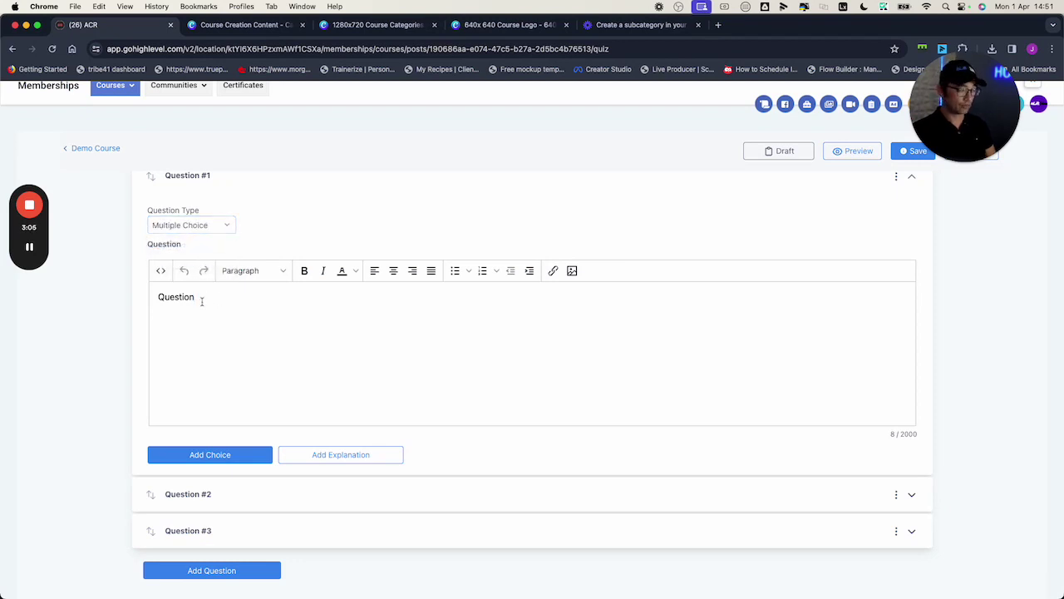
pyautogui.press('BackSpace')
pyautogui.press('BackSpace')
pyautogui.press('BackSpace')
pyautogui.press('BackSpace')
pyautogui.press('BackSpace')
pyautogui.press('BackSpace')
pyautogui.write('How do you g')
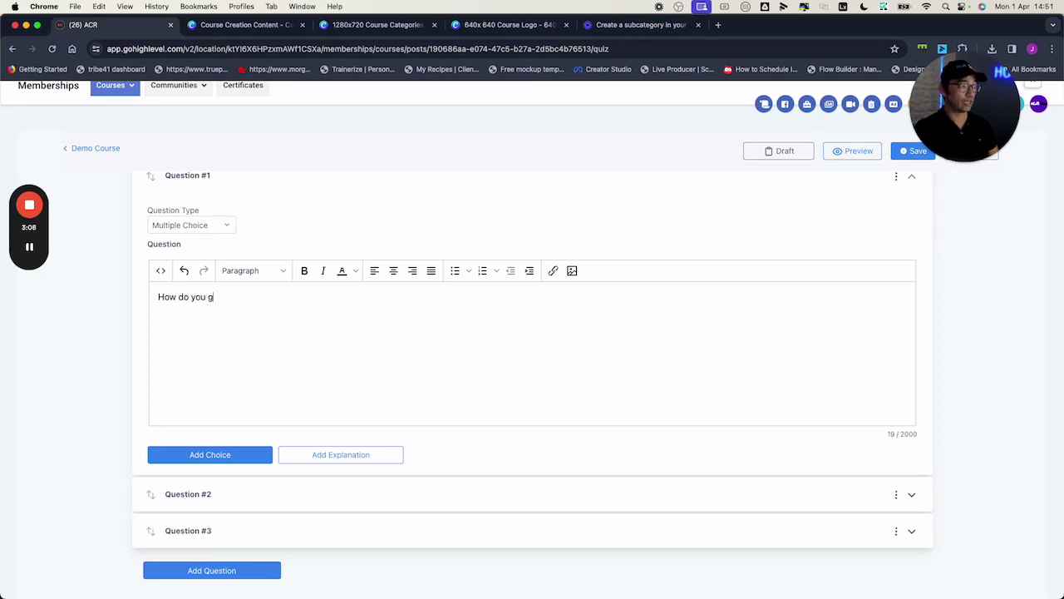
pyautogui.press('BackSpace')
pyautogui.write('create a ')
pyautogui.write('sub')
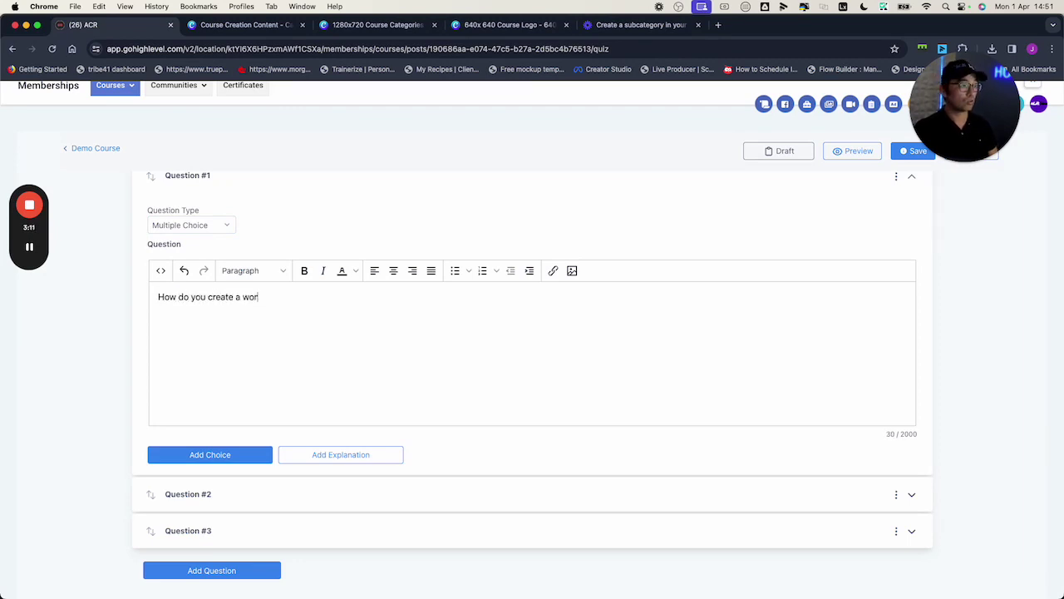
pyautogui.press('BackSpace')
pyautogui.press('BackSpace')
pyautogui.press('BackSpace')
pyautogui.press('BackSpace')
pyautogui.press('BackSpace')
pyautogui.press('BackSpace')
pyautogui.press('BackSpace')
pyautogui.press('BackSpace')
pyautogui.press('BackSpace')
pyautogui.press('BackSpace')
pyautogui.press('BackSpace')
pyautogui.write('create a ')
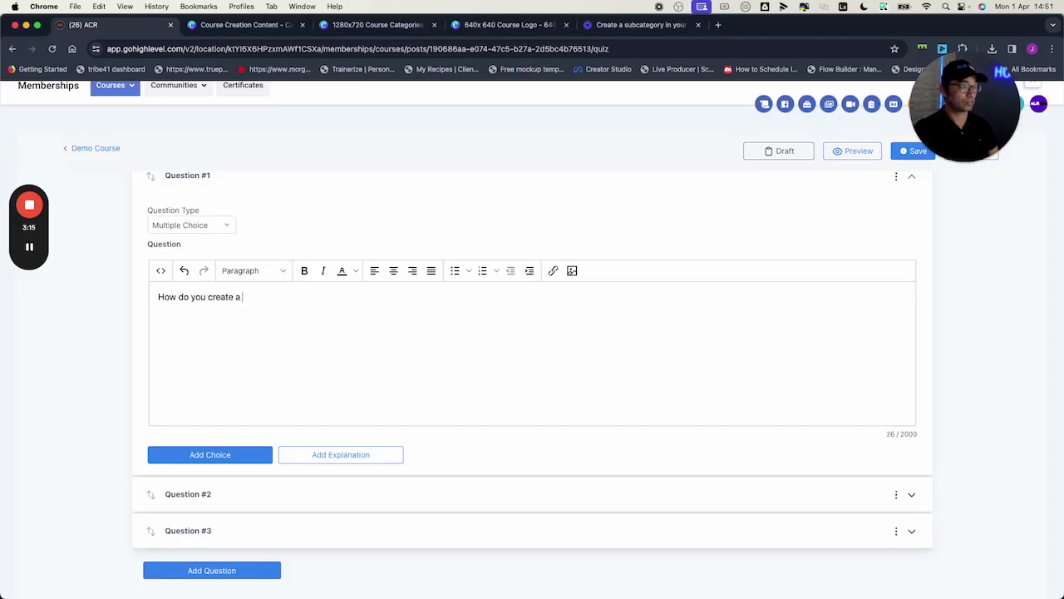
pyautogui.write('workflow')
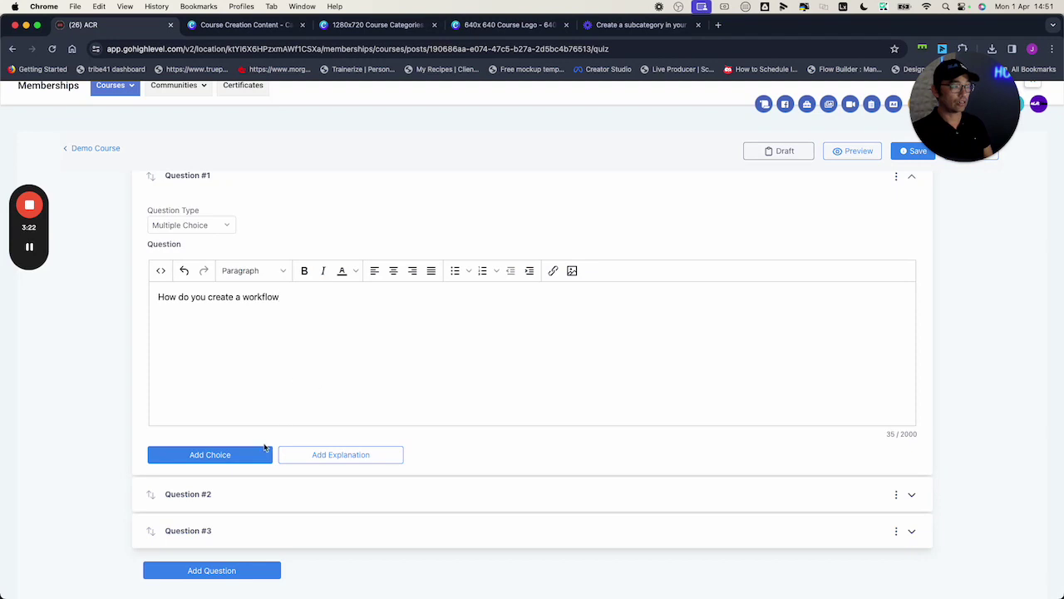
# Add the choices "Answer 1" and "Answer 2" to Question #1 and mark Answer 1 as the correct option
pyautogui.click(237, 456)
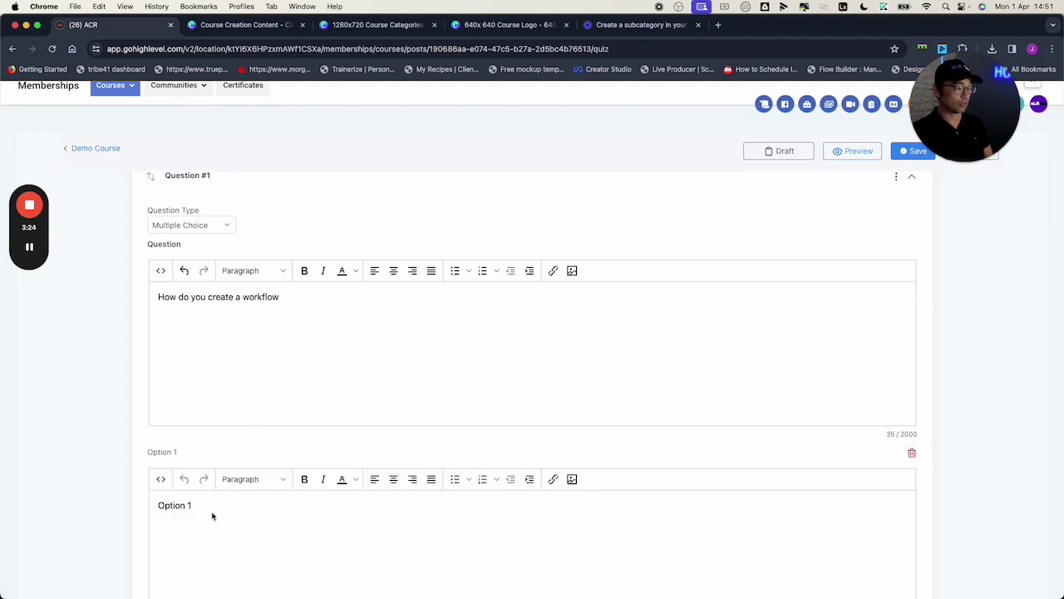
pyautogui.moveTo(202, 508); pyautogui.dragTo(139, 504)
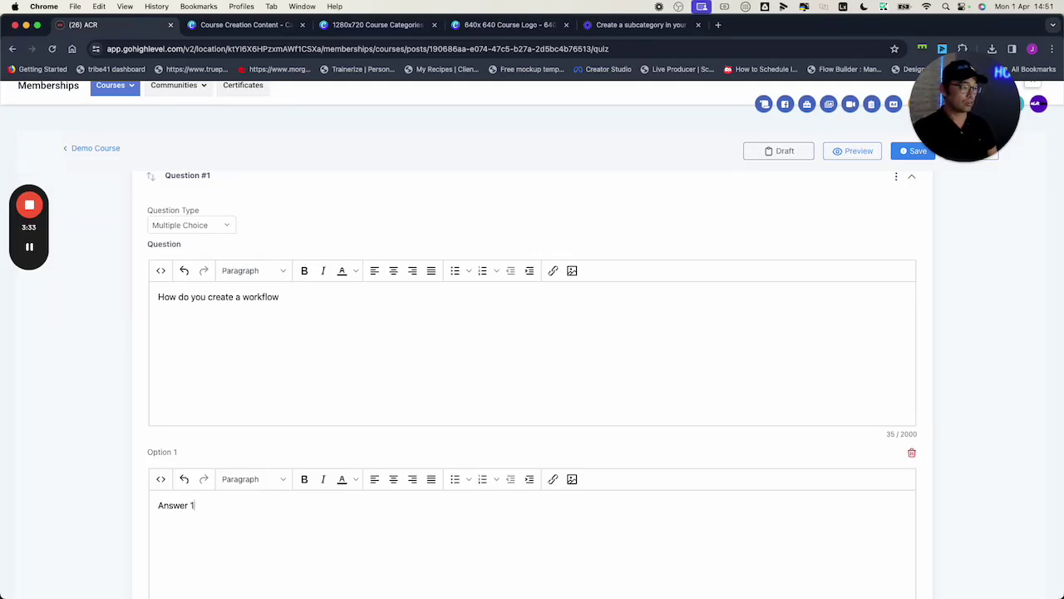
pyautogui.scroll(-4, 185, 489)
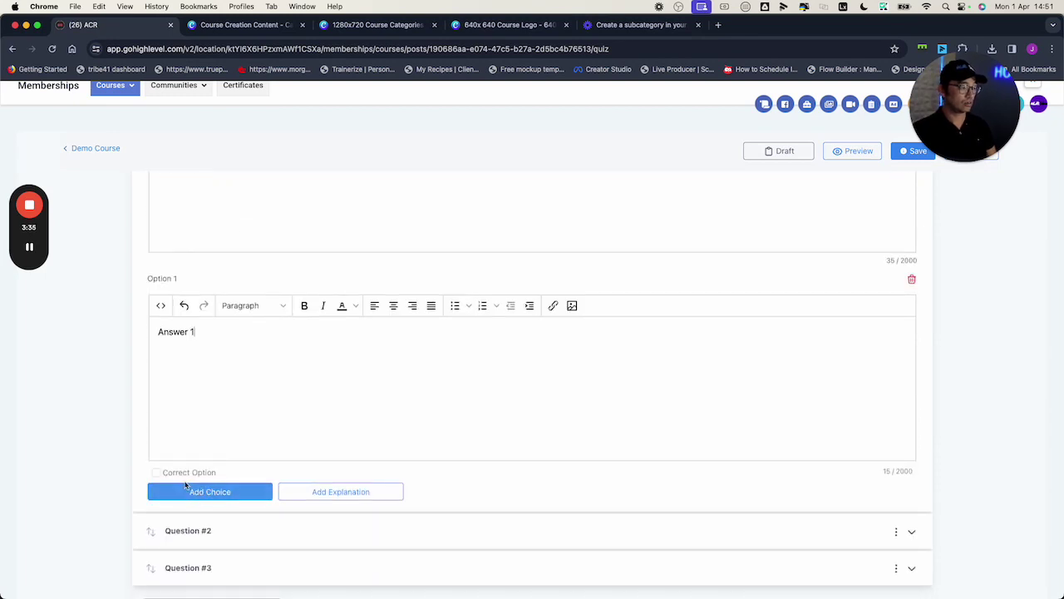
pyautogui.click(222, 493)
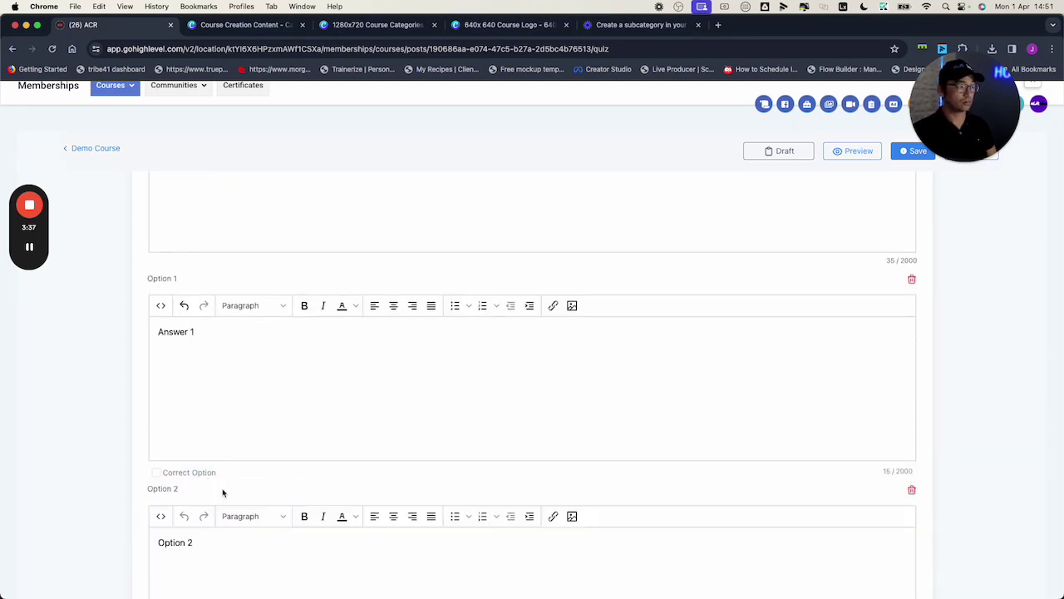
pyautogui.scroll(-3, 238, 504)
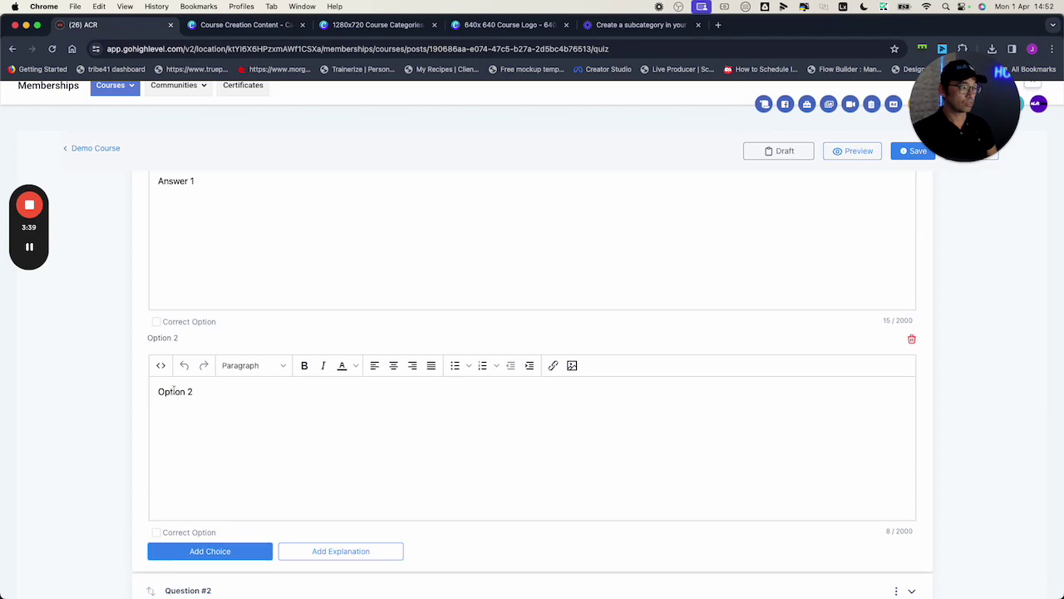
pyautogui.moveTo(200, 393); pyautogui.dragTo(108, 378)
pyautogui.write('Answer 2')
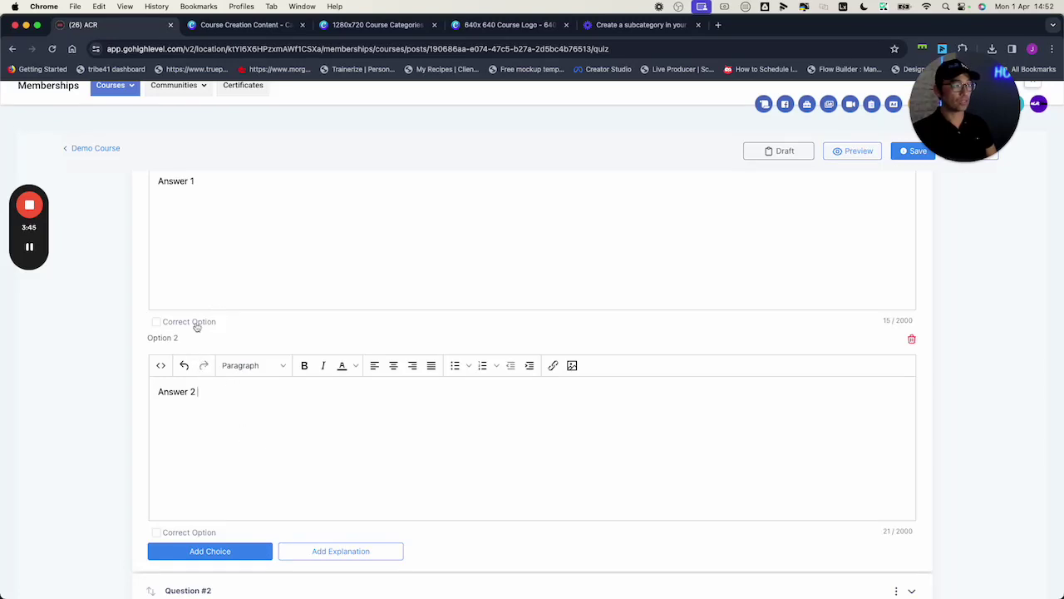
pyautogui.click(155, 322)
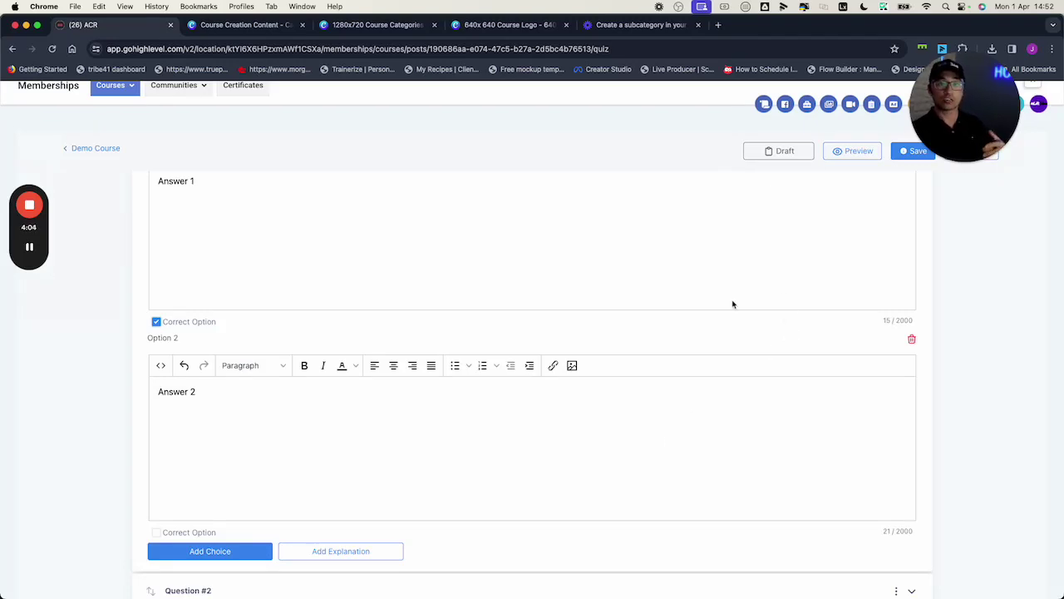
pyautogui.scroll(-3, 744, 299)
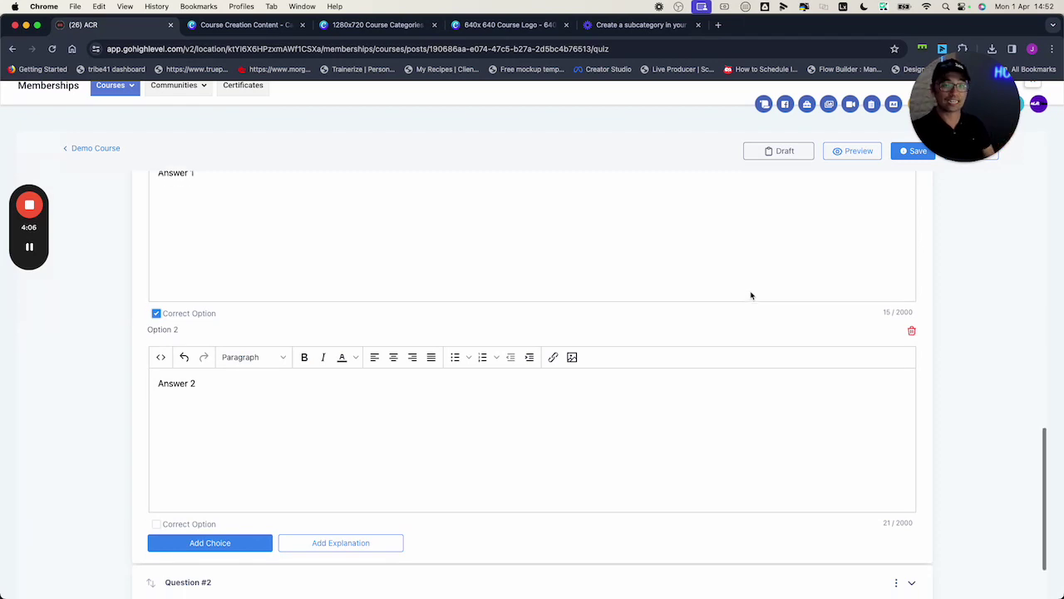